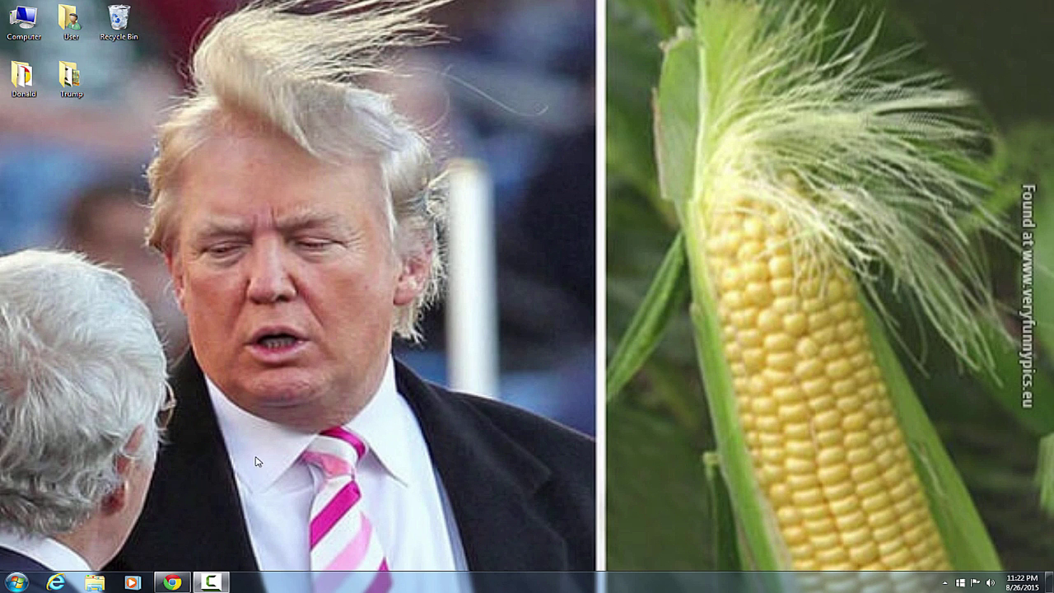
Restore the Chrome window showing the YouTube channel's Home feed from the taskbar
click(172, 582)
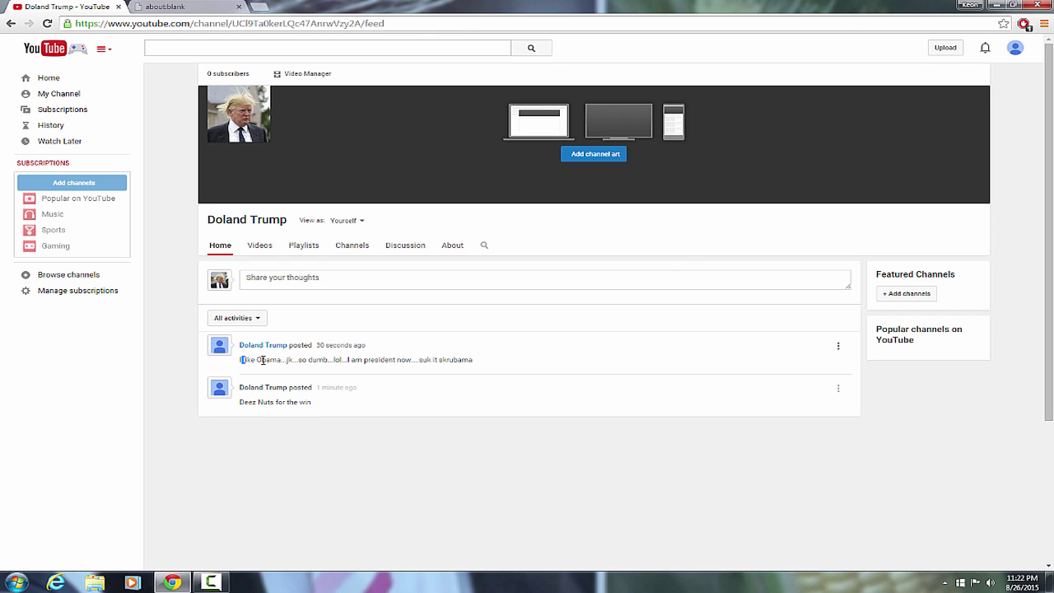
Go back from the first channel's posts to the other channel and open its About description
drag(263, 359, 475, 361)
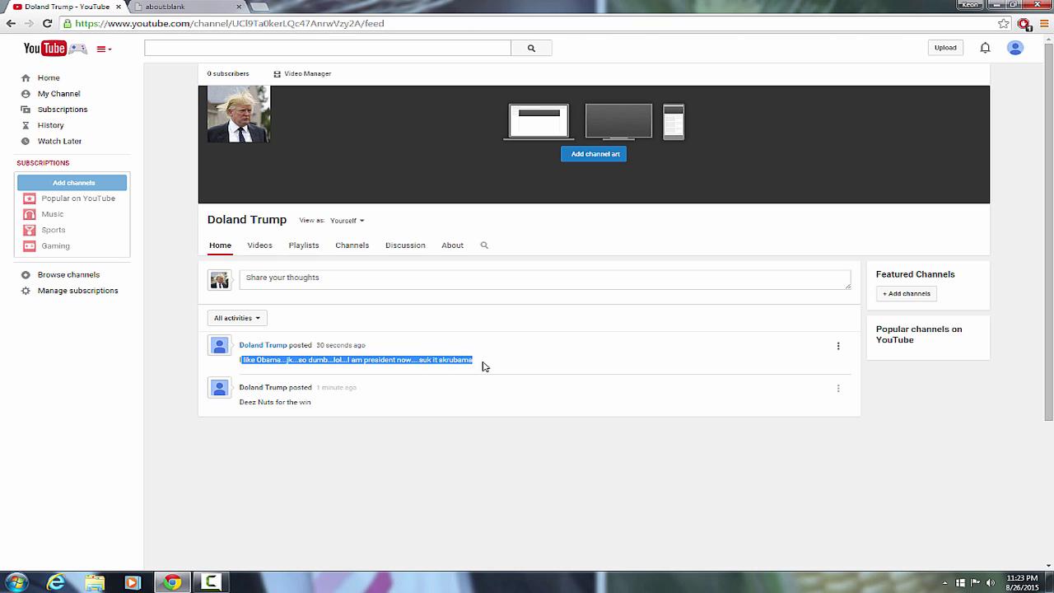
click(484, 366)
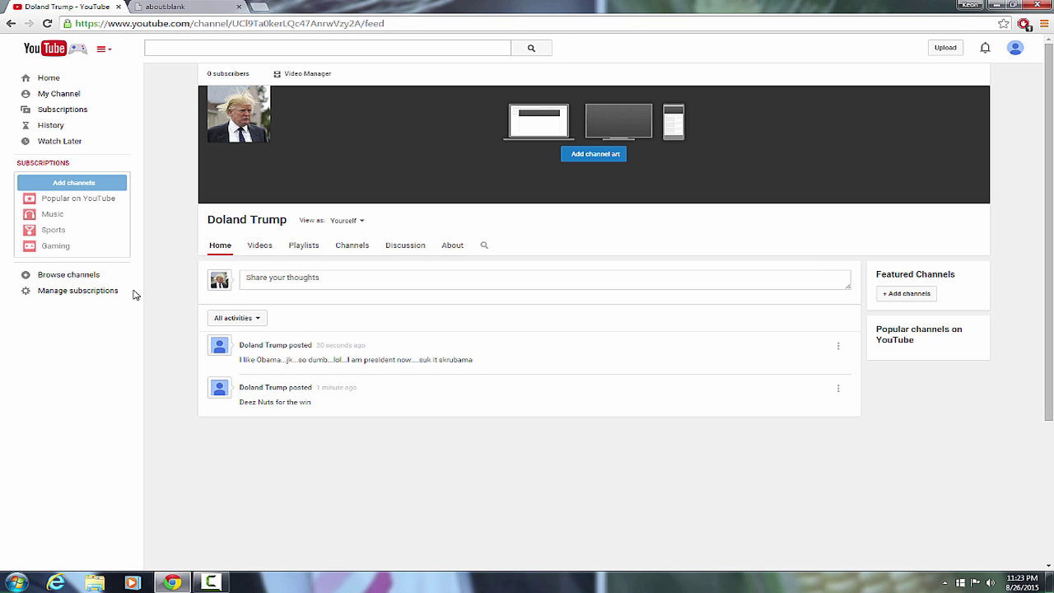
click(10, 25)
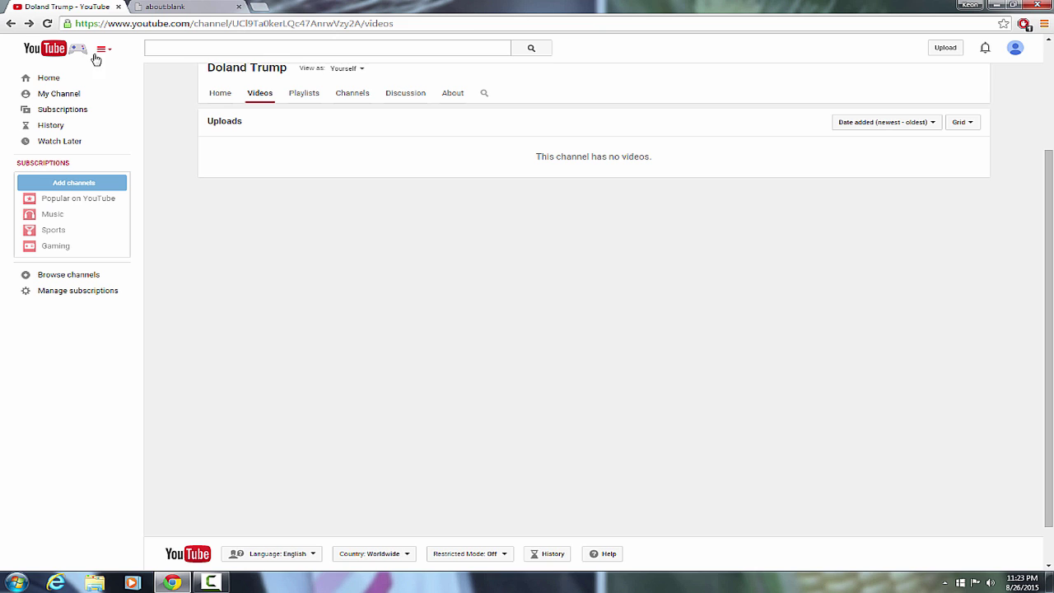
click(9, 24)
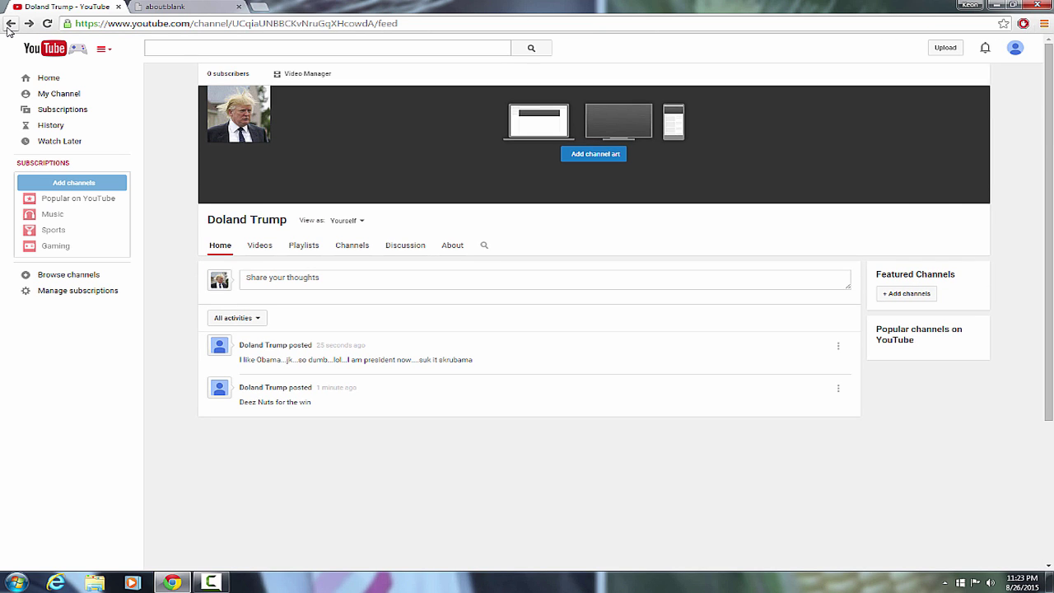
click(10, 25)
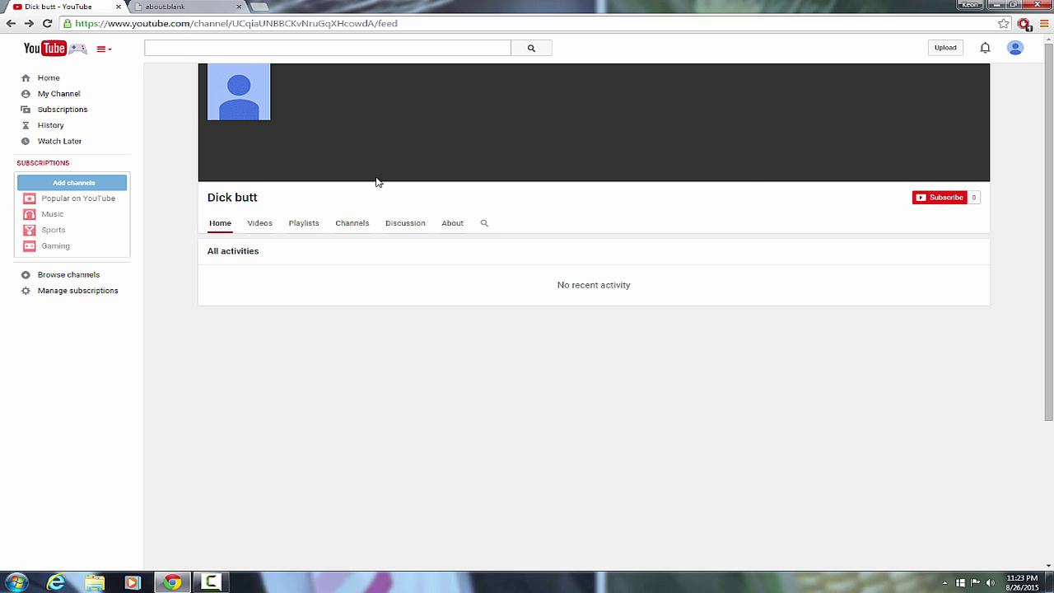
click(452, 231)
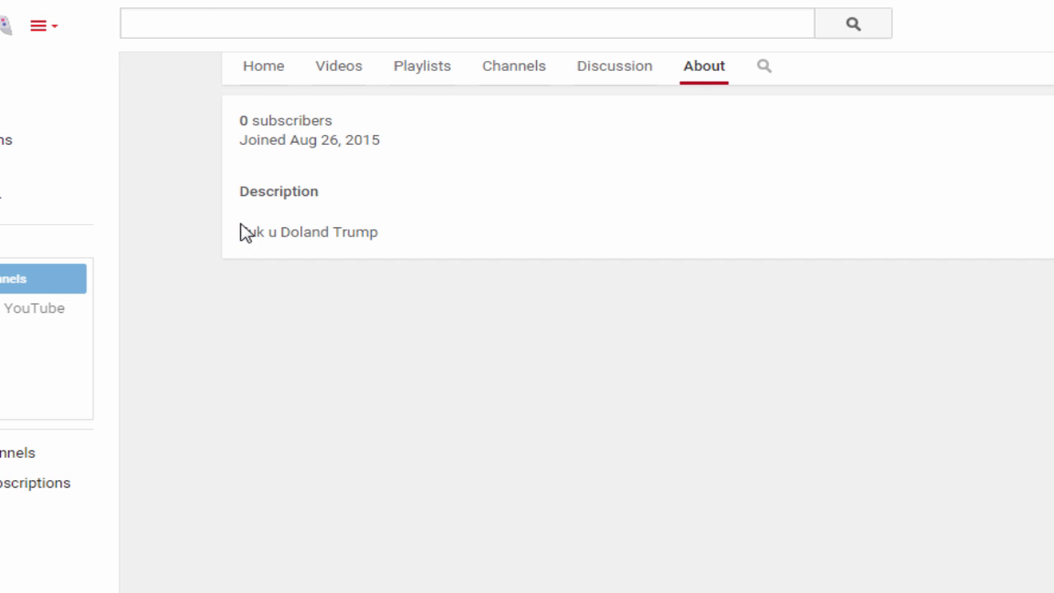
drag(209, 158, 264, 160)
Select the whole channel description on the About page
drag(348, 238, 384, 289)
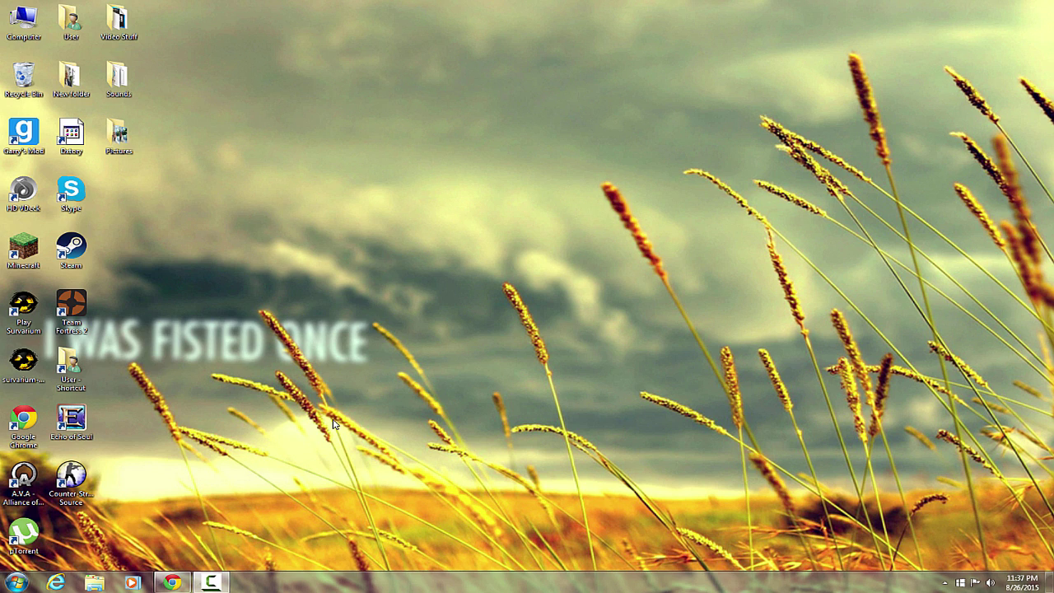
Restore Chrome and reach YouTube's Account settings Overview through the avatar menu
click(178, 582)
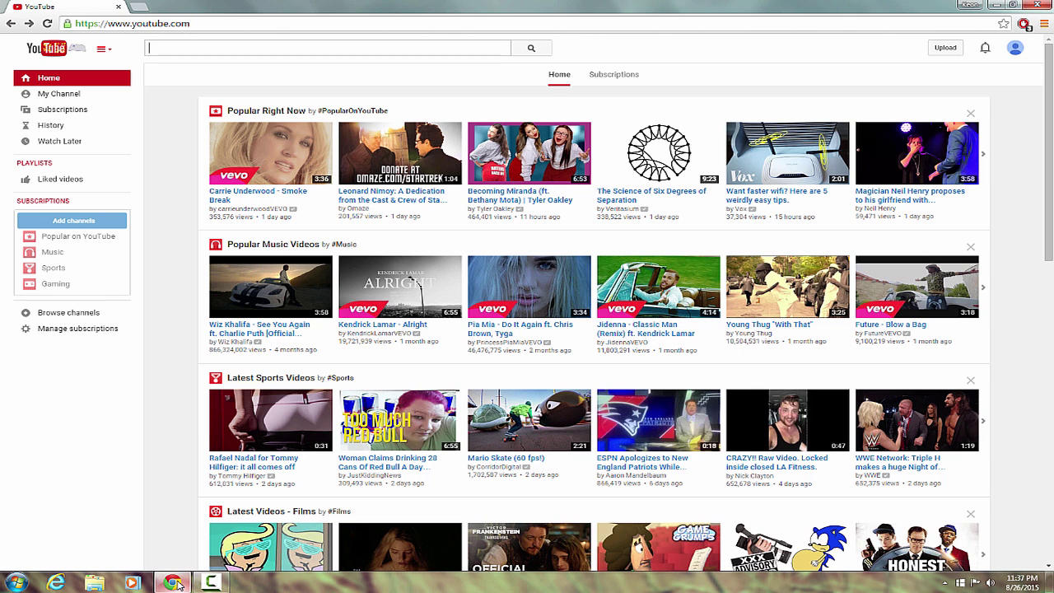
click(1015, 50)
click(1016, 51)
click(1017, 52)
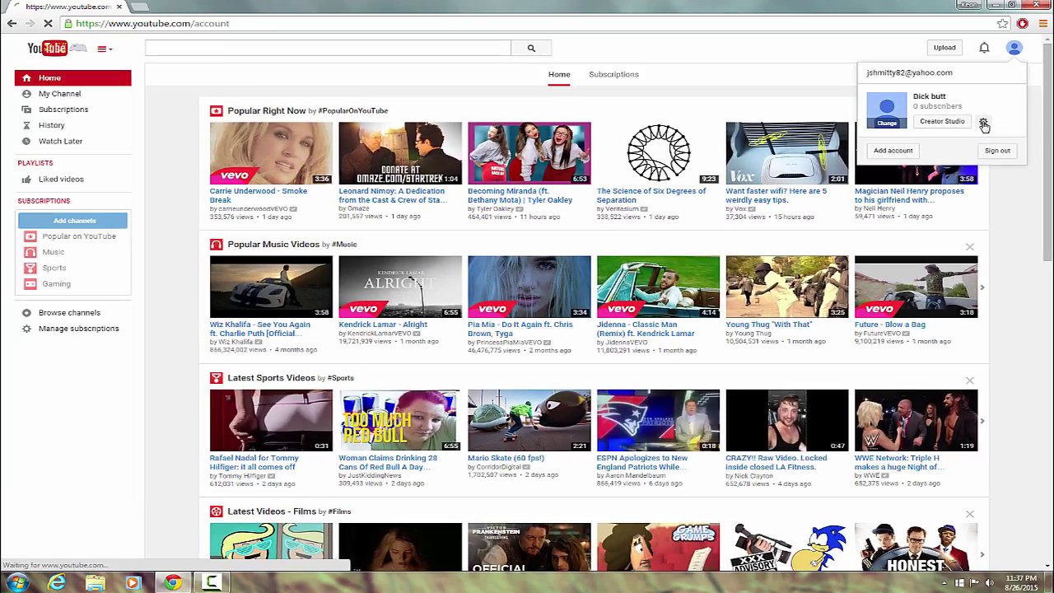
click(920, 236)
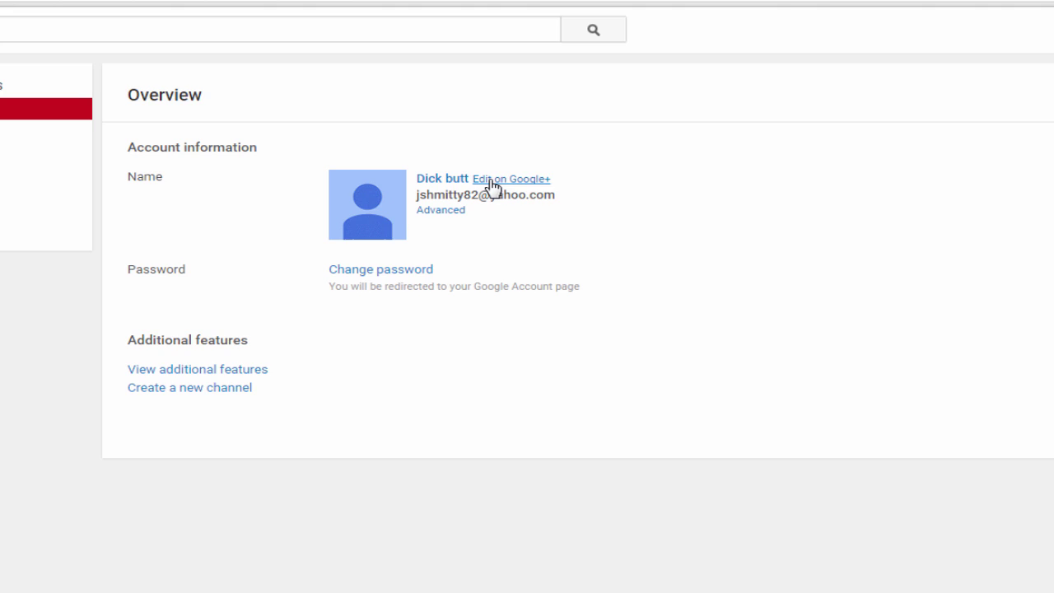
Follow the 'Edit on Google+' link beside the account name
click(492, 183)
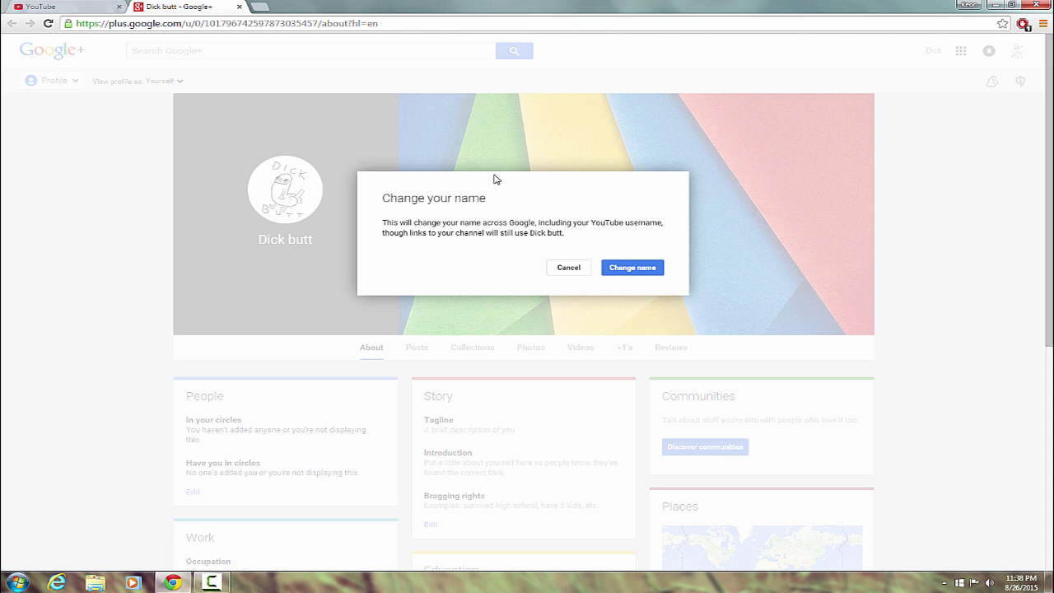
Open Google+'s Edit your name dialog and delete the existing last name
click(569, 268)
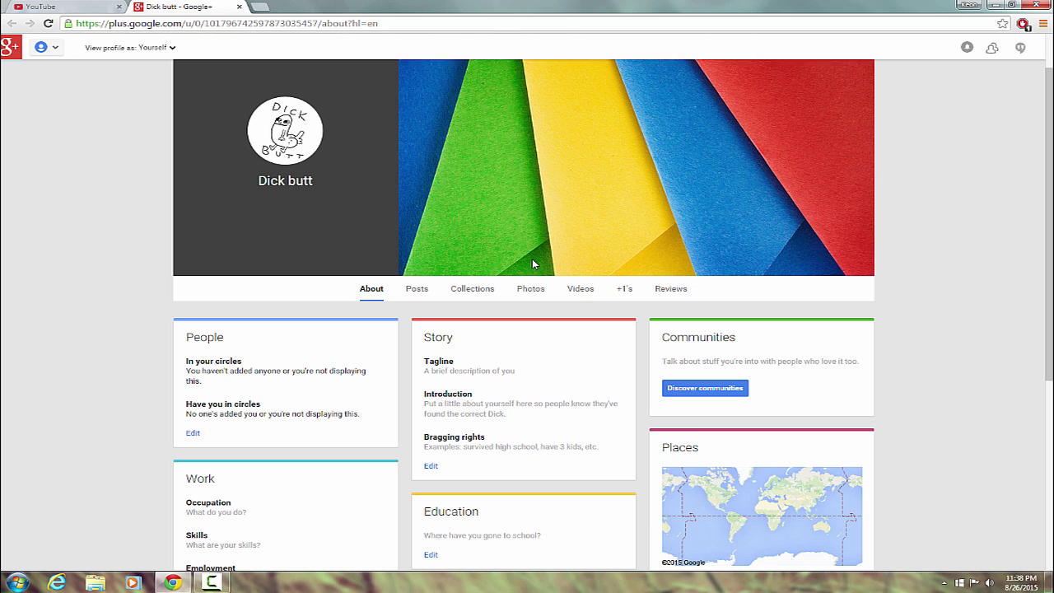
click(302, 188)
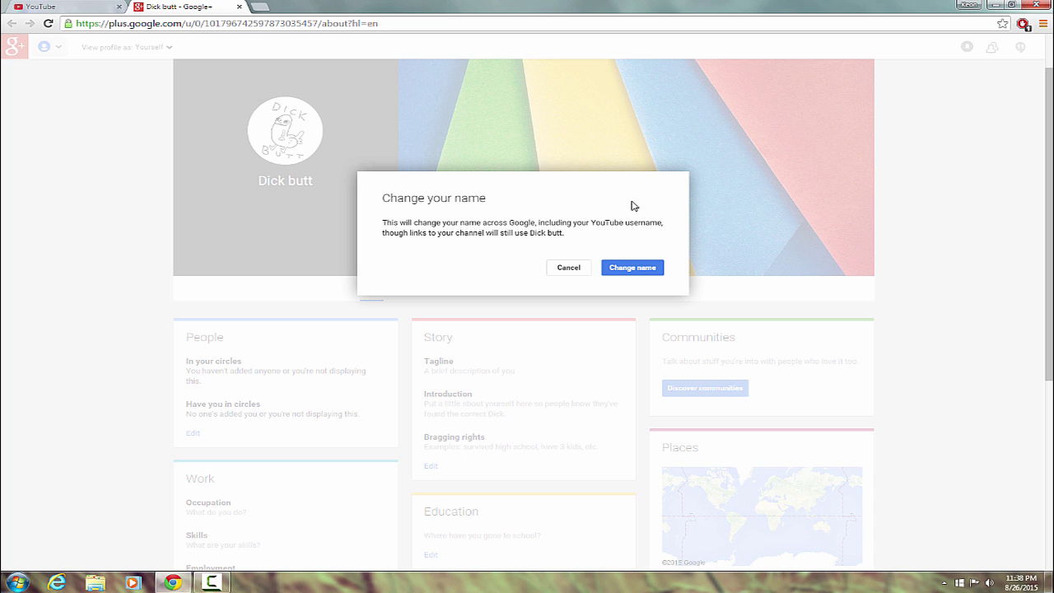
click(632, 269)
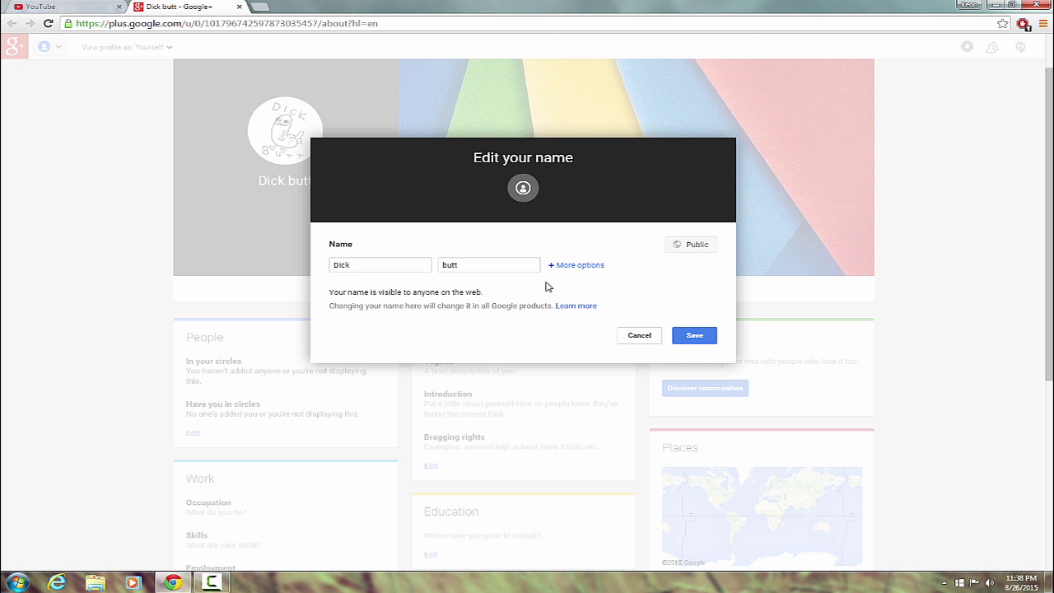
click(367, 265)
click(466, 264)
click(484, 264)
double_click(483, 264)
key(BackSpace)
Prefix the first name with 'Mr.' and move to the last name field
click(363, 265)
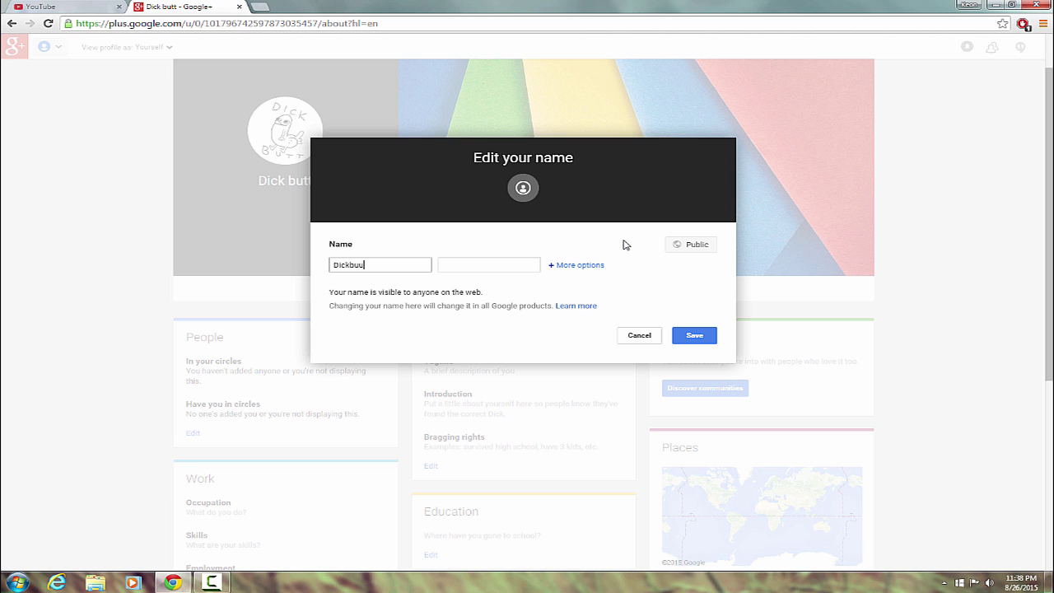
click(479, 265)
click(376, 272)
click(445, 265)
click(390, 272)
text(Mr)
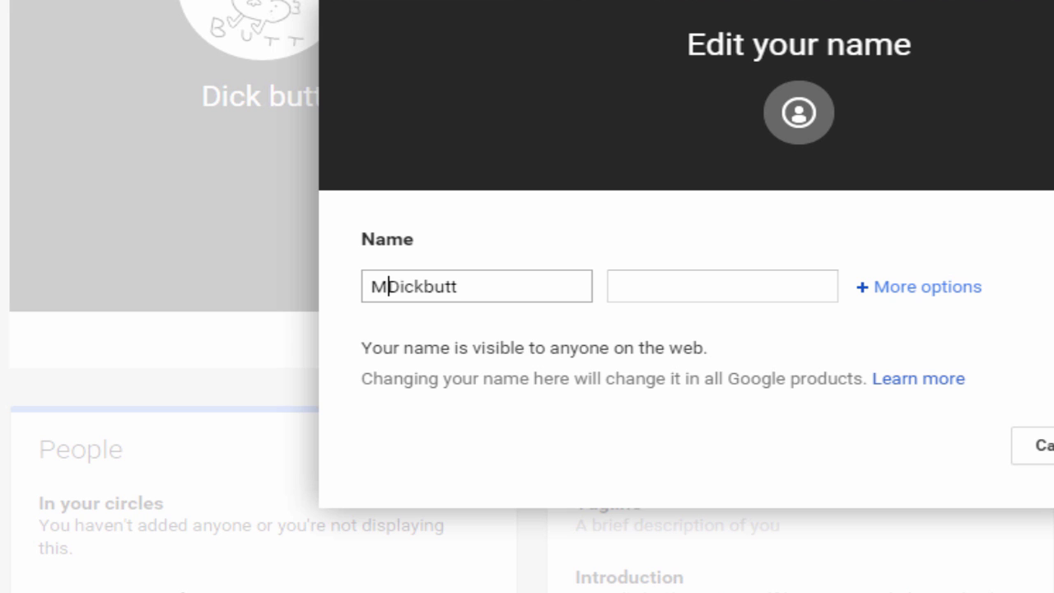
text(.)
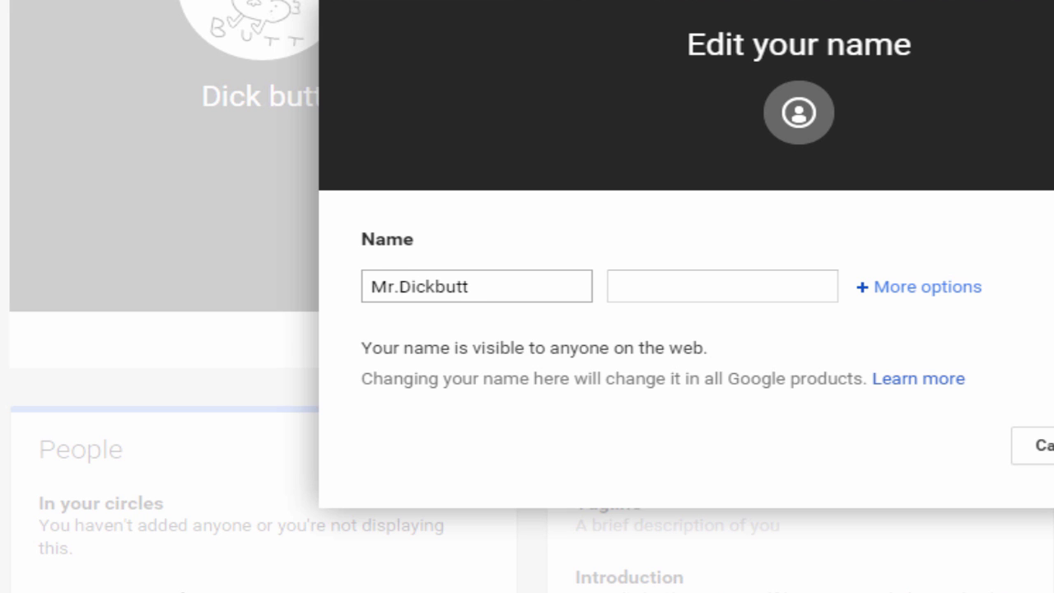
click(795, 284)
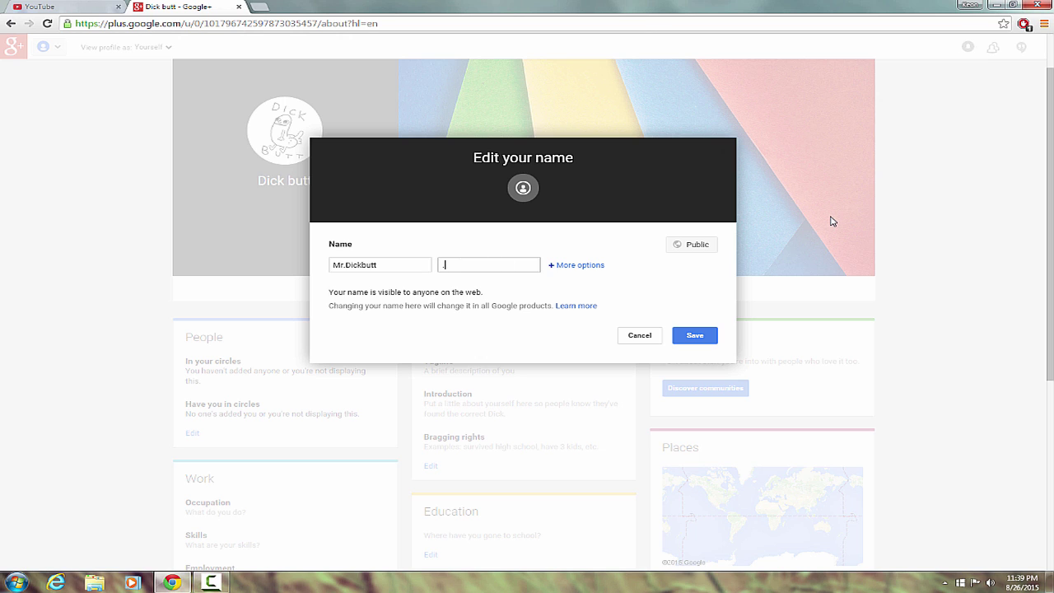
Save the new Google+ name, accept it despite the warning, and reload
click(696, 336)
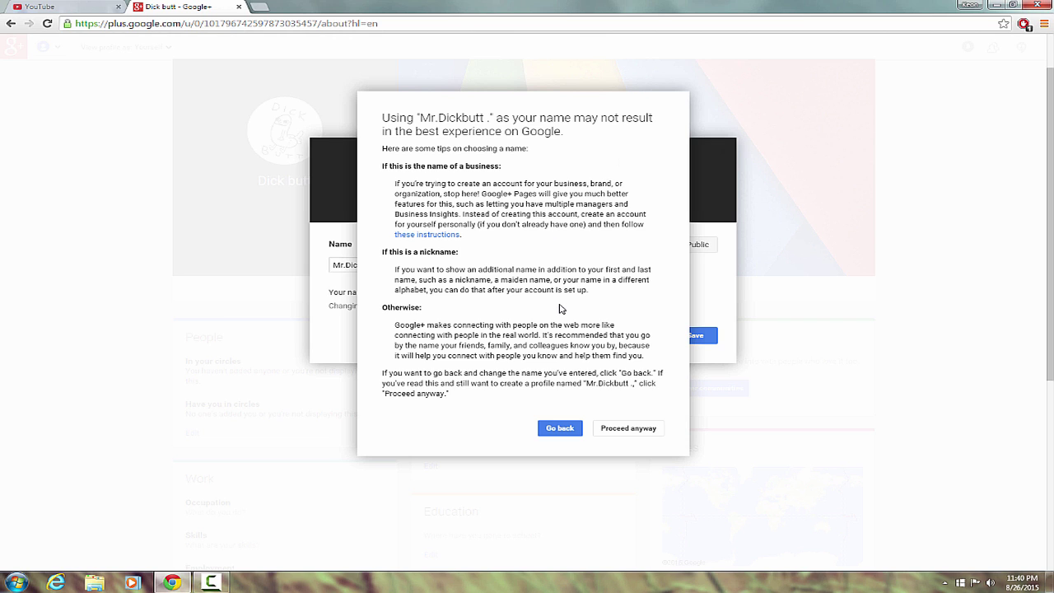
click(626, 428)
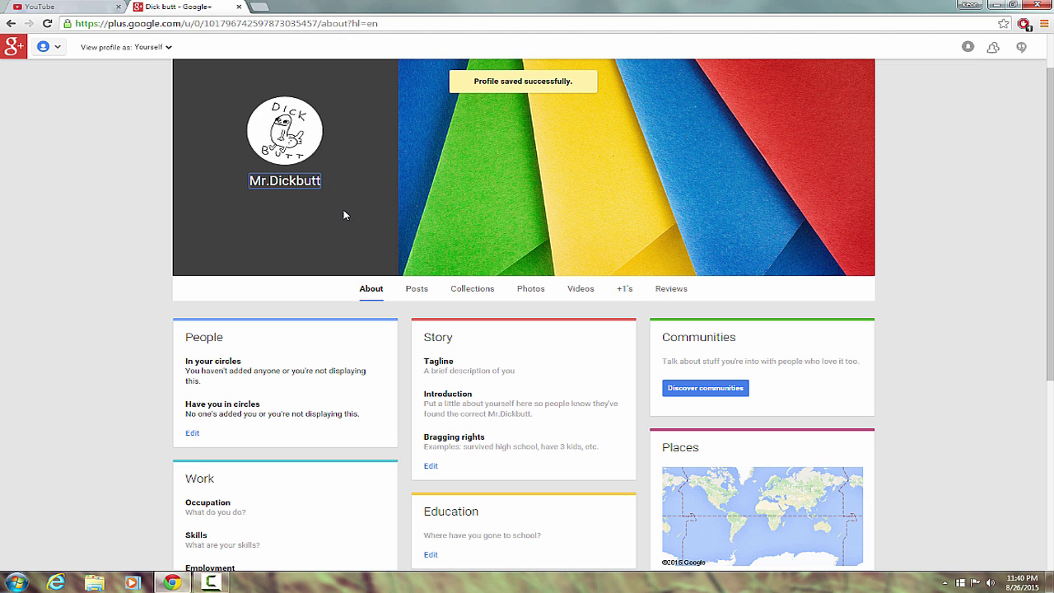
click(47, 23)
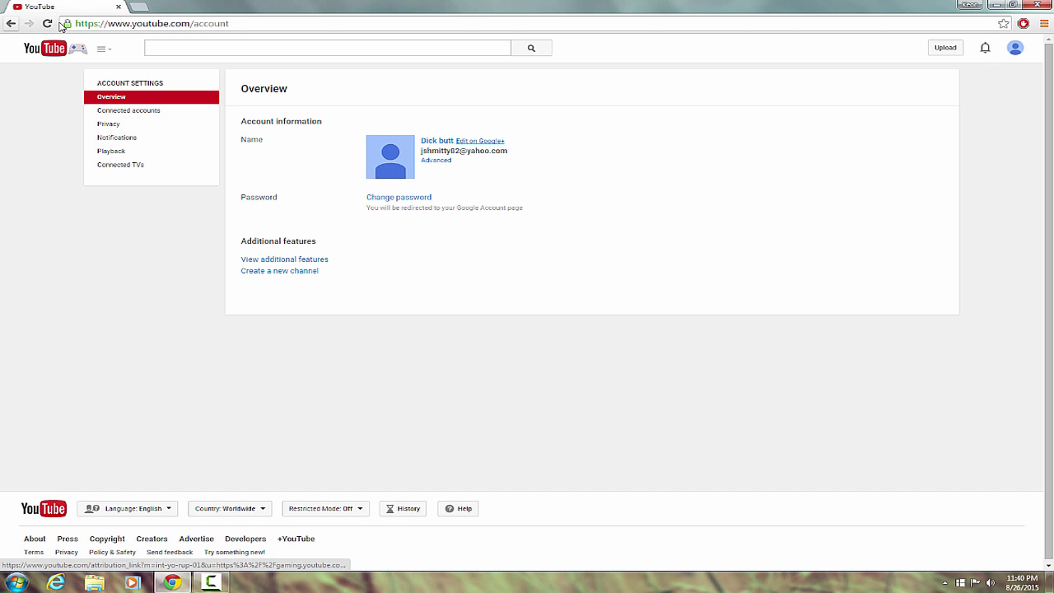
Reload the YouTube account settings page to show the new account name
click(47, 23)
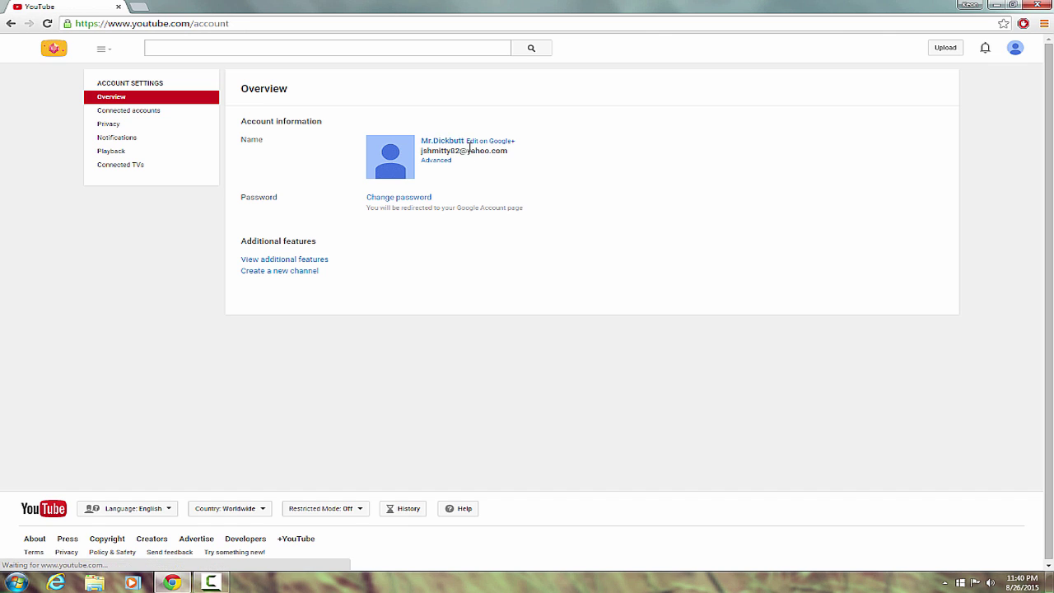
mouse_move(467, 145)
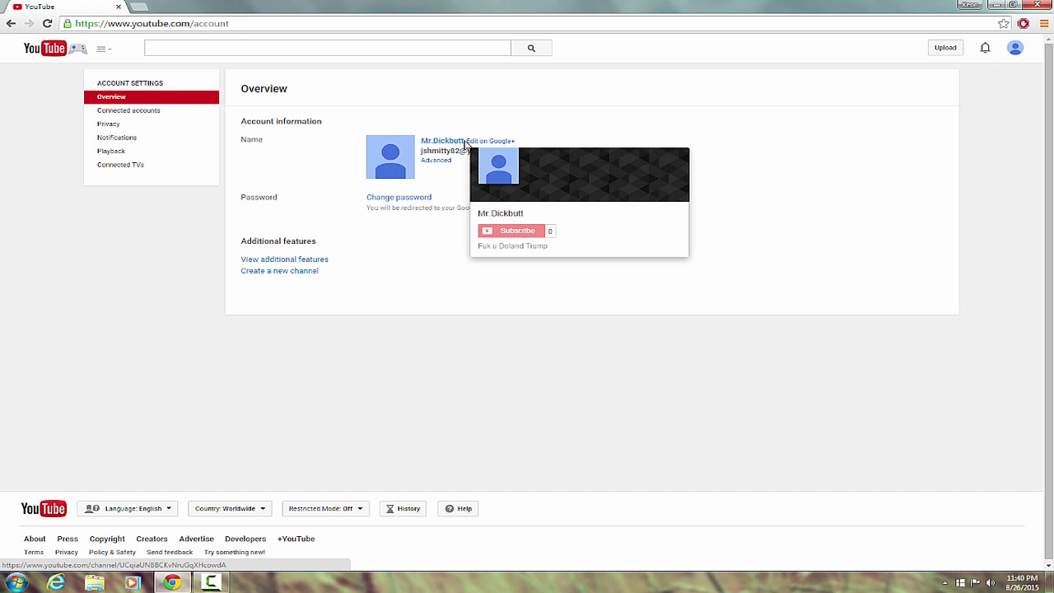